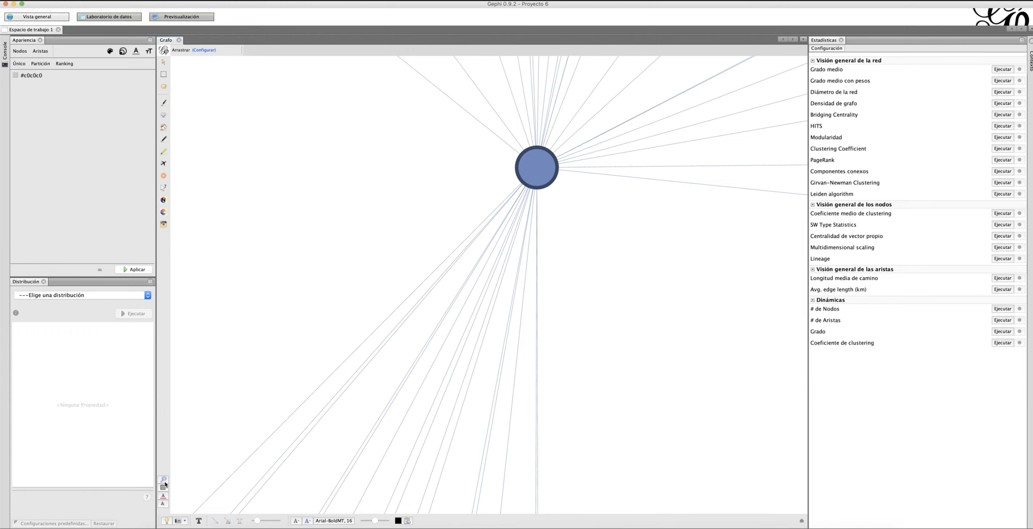
# Run the average degree statistic (Grado medio) on the whole network and close its report.
pyautogui.click(164, 484)
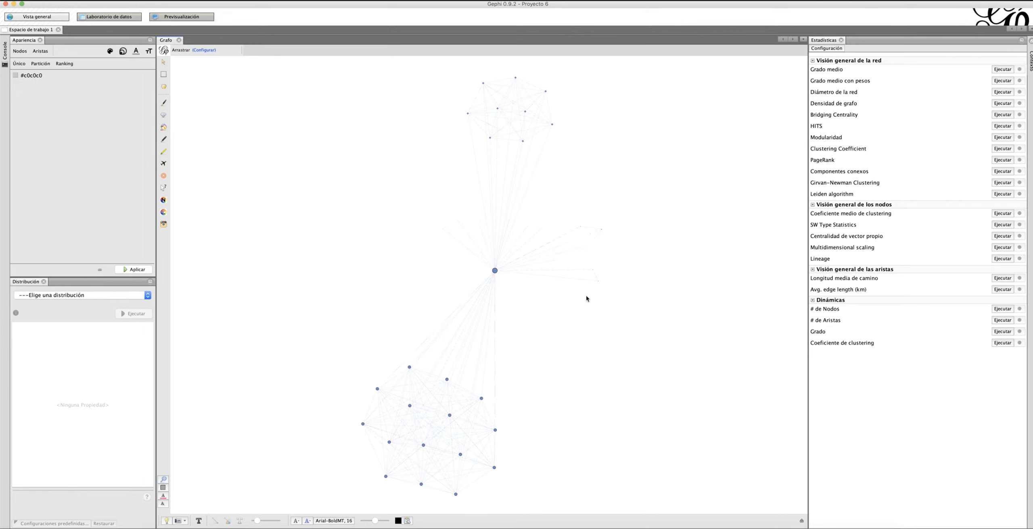
pyautogui.click(999, 71)
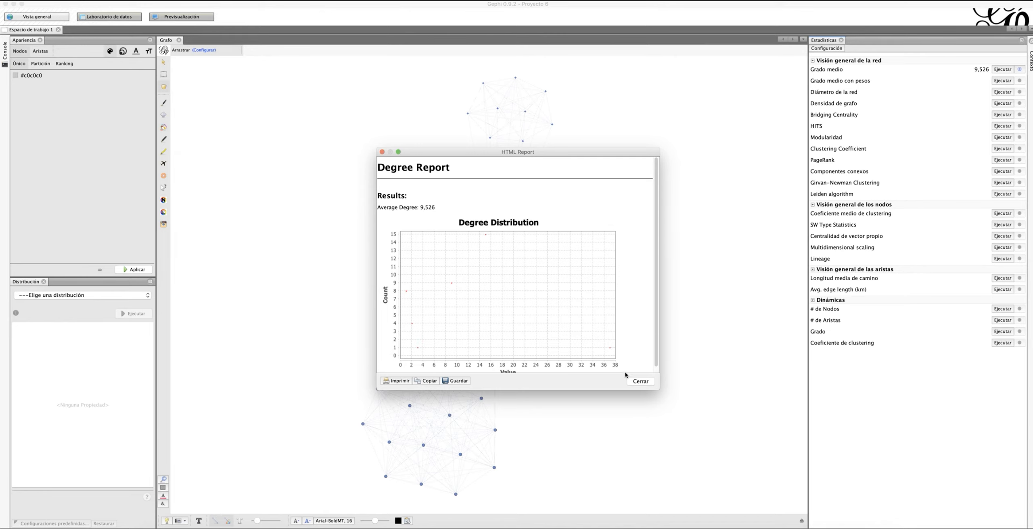
pyautogui.click(640, 381)
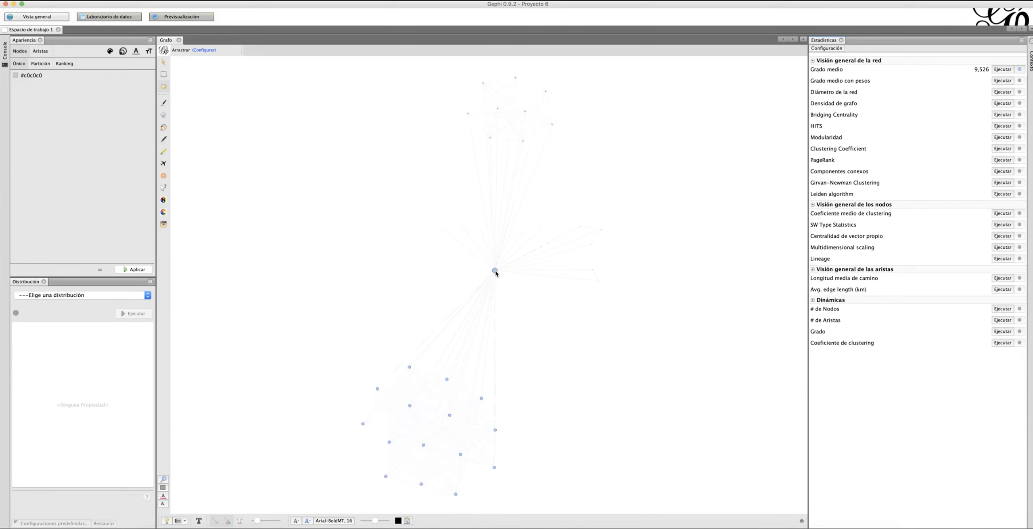
# Expand the graph's display settings and turn on the node labels.
pyautogui.click(802, 521)
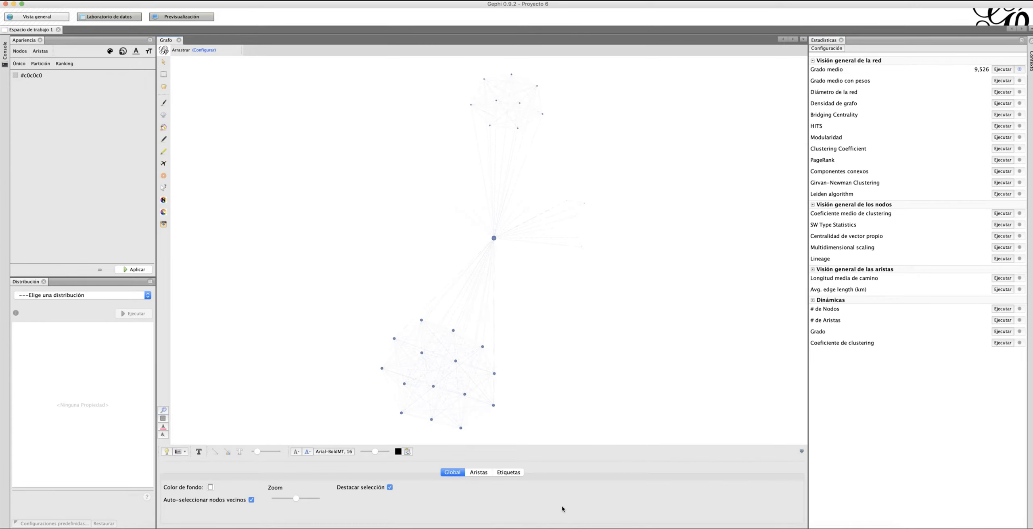
pyautogui.click(520, 473)
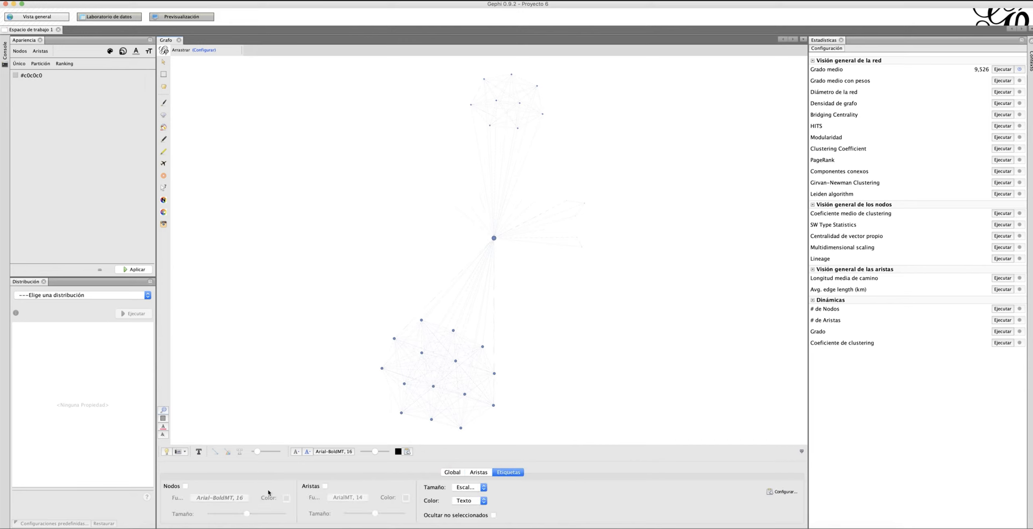
pyautogui.click(186, 487)
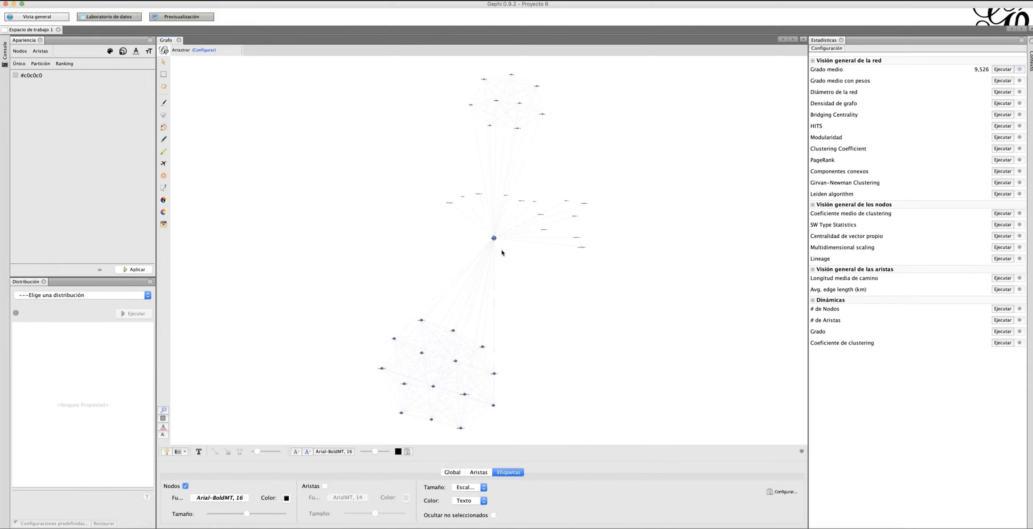
# Examine the labelled nodes around the central hub and in the surrounding clusters.
pyautogui.scroll(2, 504, 252)
pyautogui.scroll(3, 505, 252)
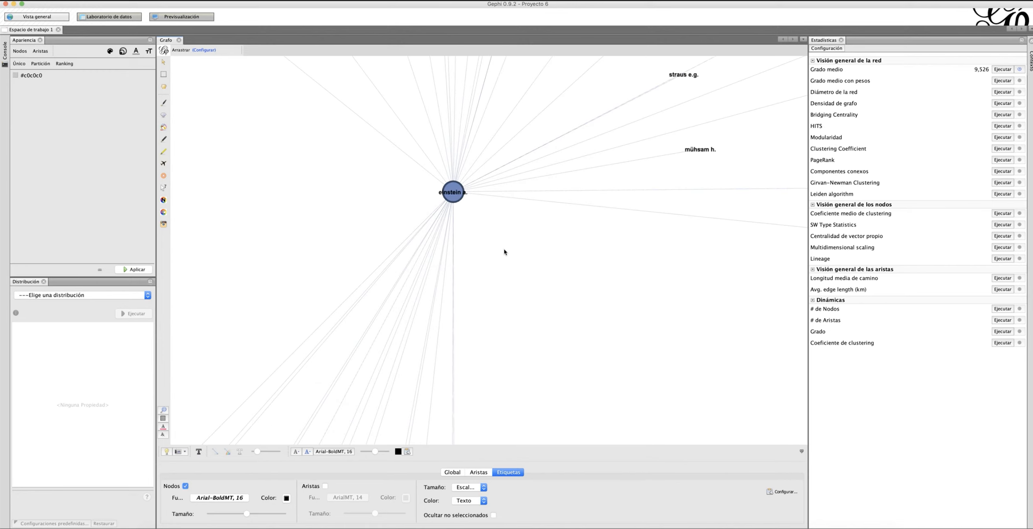
pyautogui.scroll(1, 504, 252)
pyautogui.scroll(-5, 458, 219)
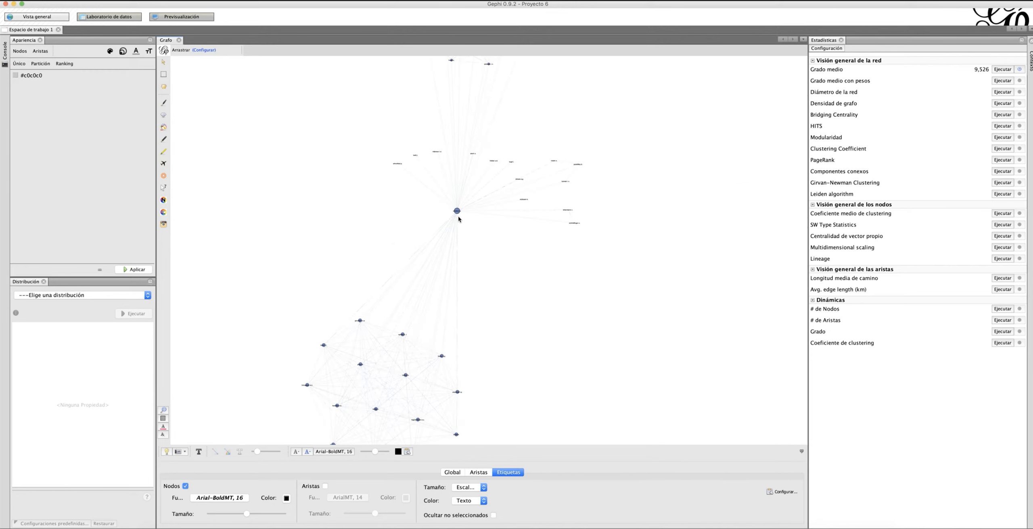
pyautogui.scroll(-2, 459, 220)
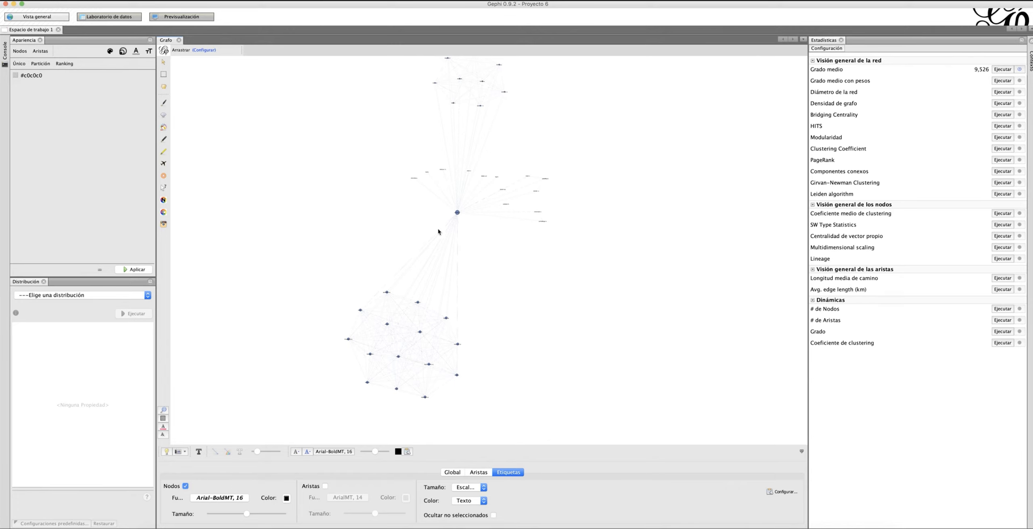
pyautogui.scroll(3, 438, 282)
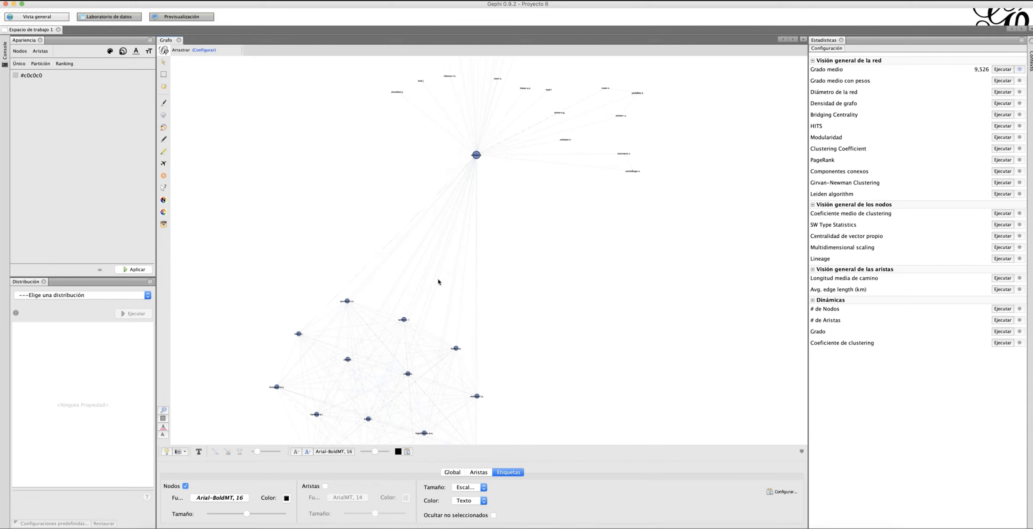
pyautogui.scroll(-3, 438, 282)
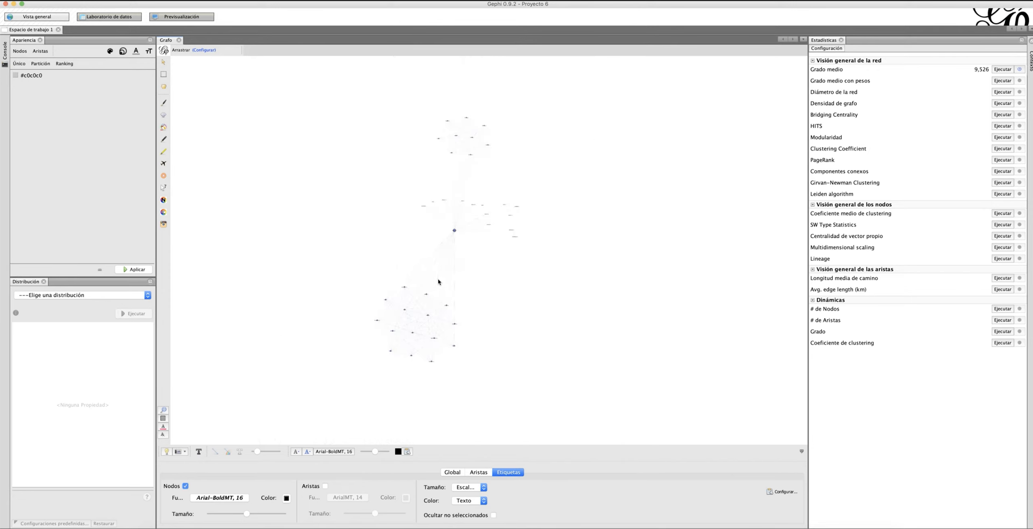
pyautogui.scroll(1, 438, 282)
pyautogui.scroll(-1, 439, 282)
# Choose ForceAtlas 2 as the layout algorithm and start running it on the graph.
pyautogui.click(98, 296)
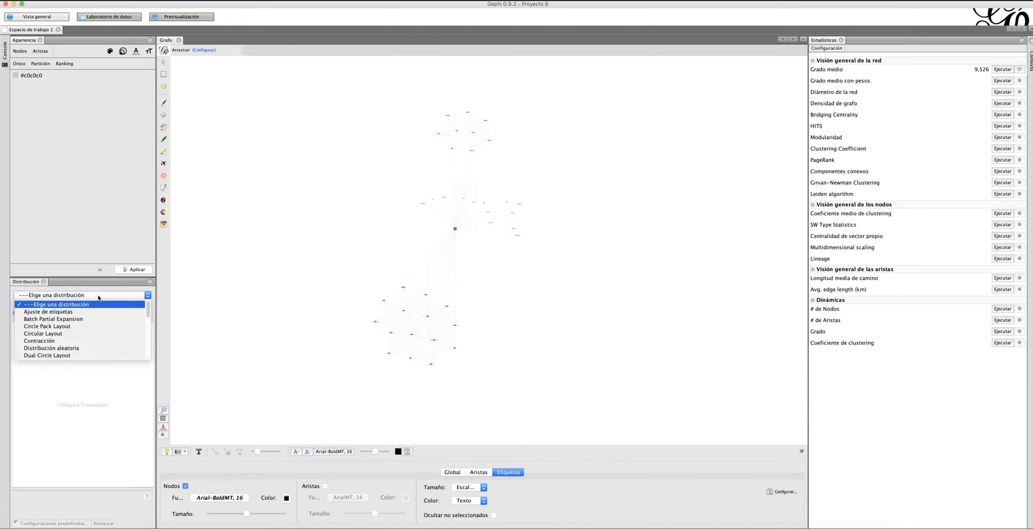
pyautogui.scroll(-2, 87, 329)
pyautogui.scroll(-2, 86, 334)
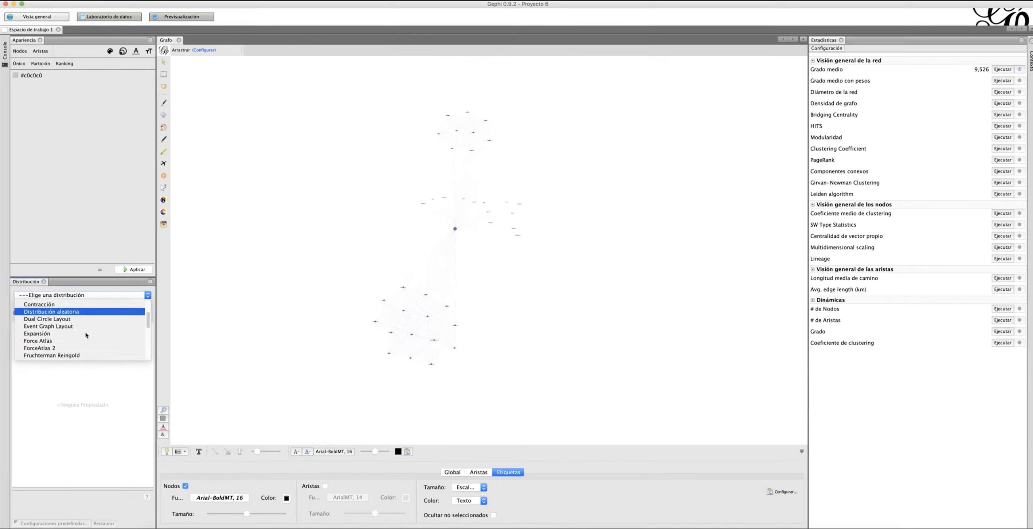
pyautogui.click(67, 356)
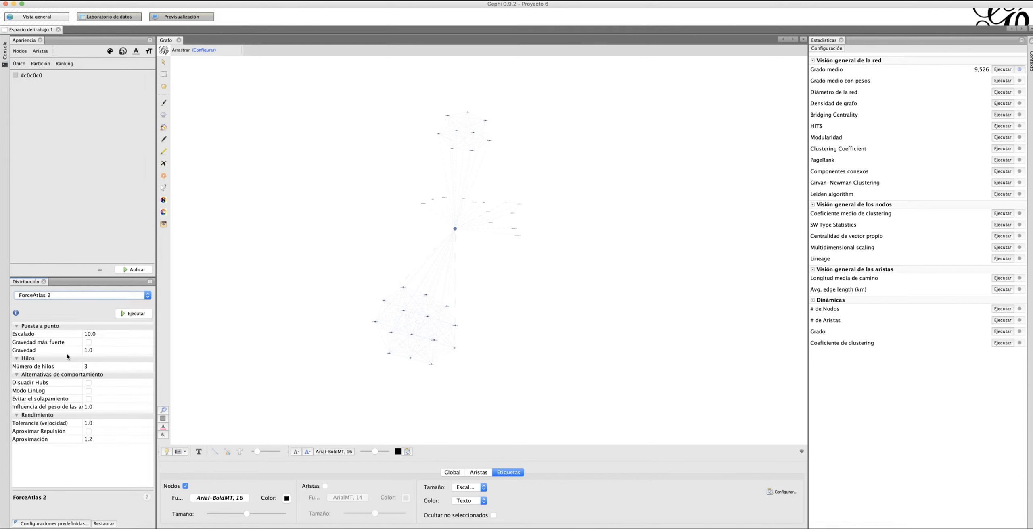
pyautogui.click(137, 313)
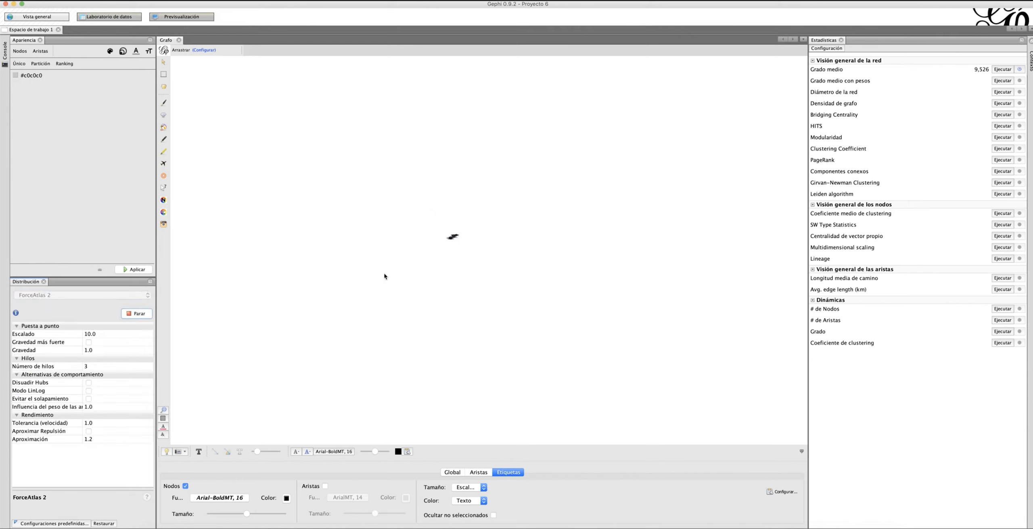
# Enable stronger gravity (Gravedad más fuerte) for ForceAtlas 2 and set its scaling (Escalado) to 300.
pyautogui.click(89, 336)
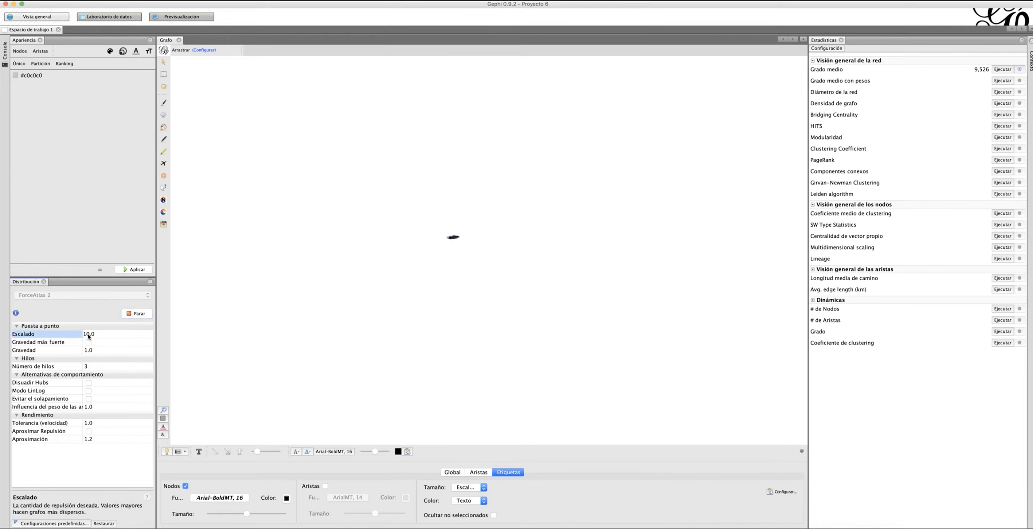
pyautogui.write('0')
pyautogui.click(116, 342)
pyautogui.click(91, 334)
pyautogui.moveTo(78, 335); pyautogui.dragTo(73, 334)
pyautogui.write('300')
pyautogui.click(462, 319)
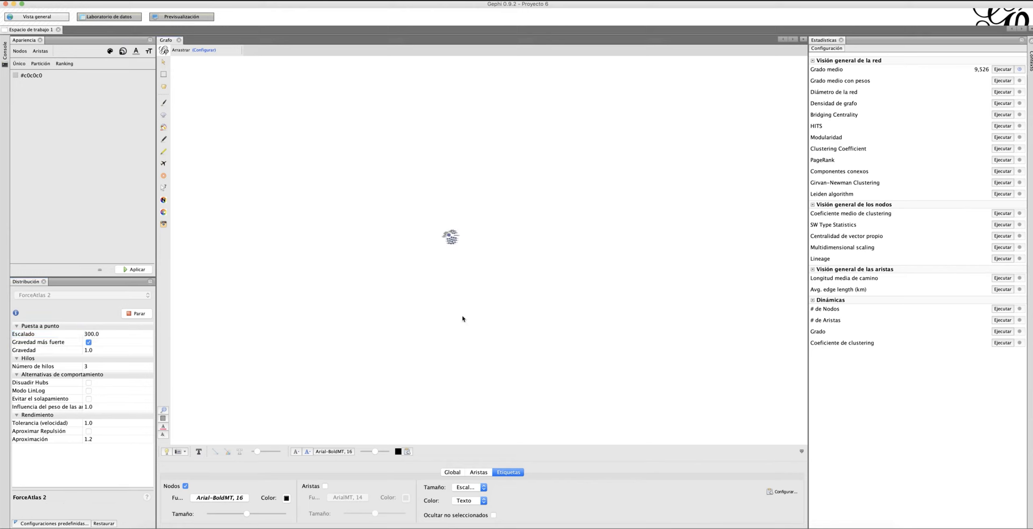
# Set the ForceAtlas 2 scaling (Escalado) to 1000 and stop the layout once the graph has spread out.
pyautogui.click(91, 334)
pyautogui.press('BackSpace')
pyautogui.press('BackSpace')
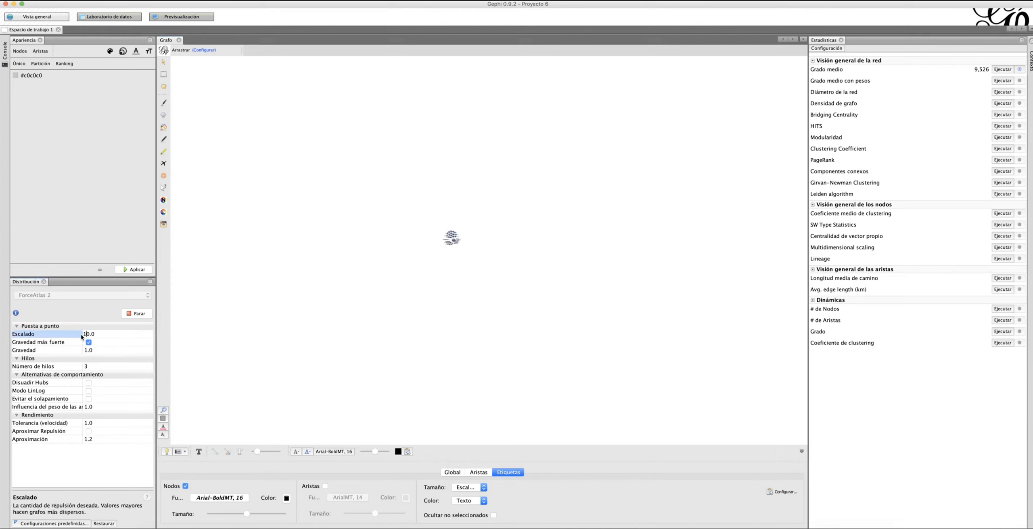
pyautogui.write('100')
pyautogui.press('Return')
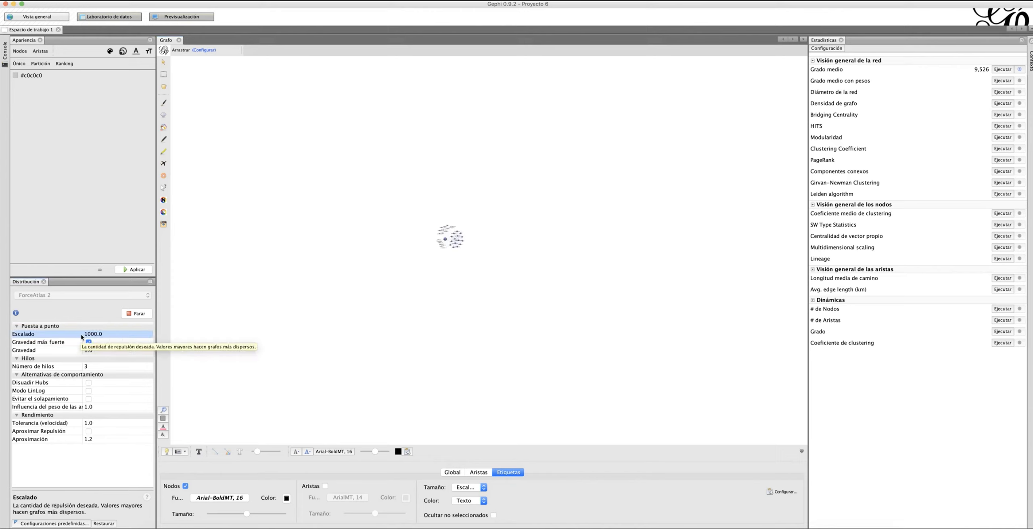
pyautogui.click(163, 410)
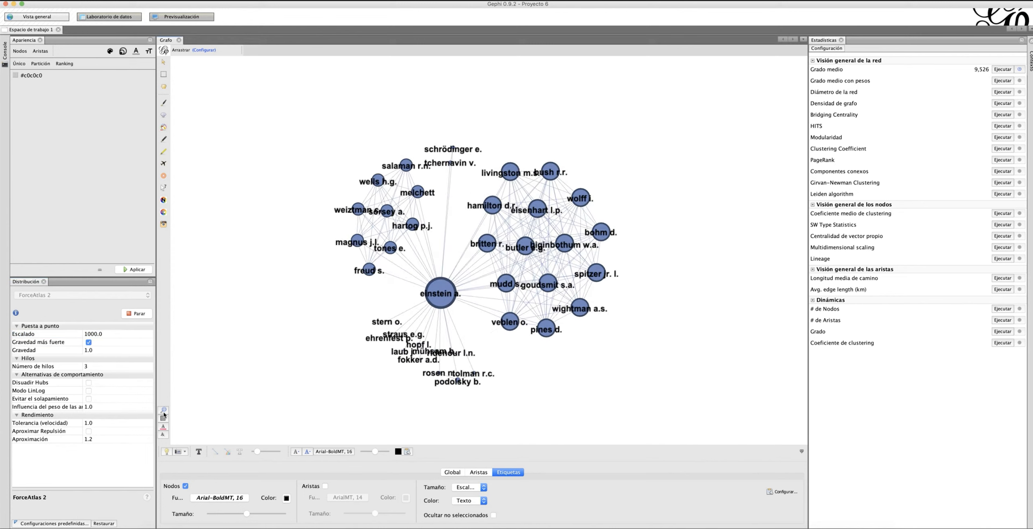
pyautogui.click(137, 314)
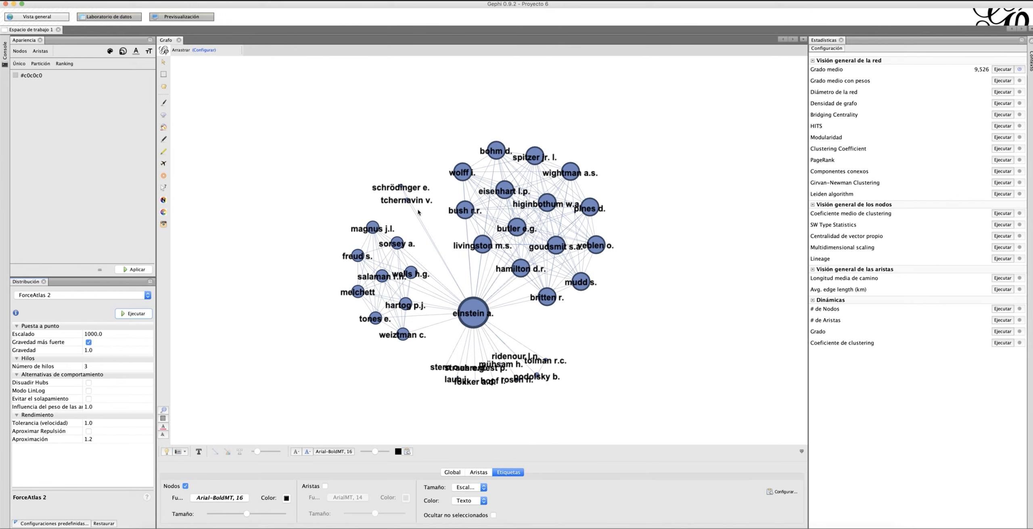
# Set the node label font to Arial bold (Negrita), size 12.
pyautogui.scroll(5, 478, 352)
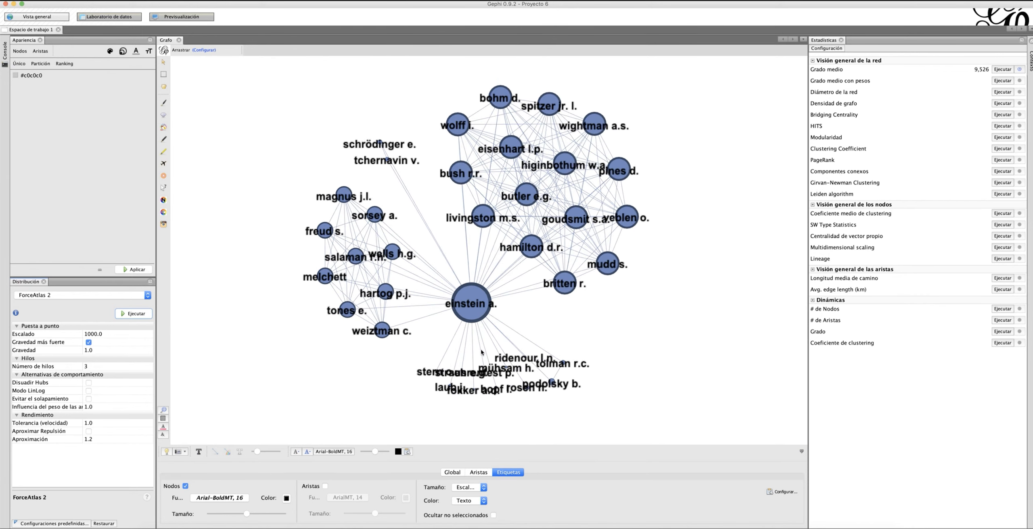
pyautogui.scroll(-6, 476, 376)
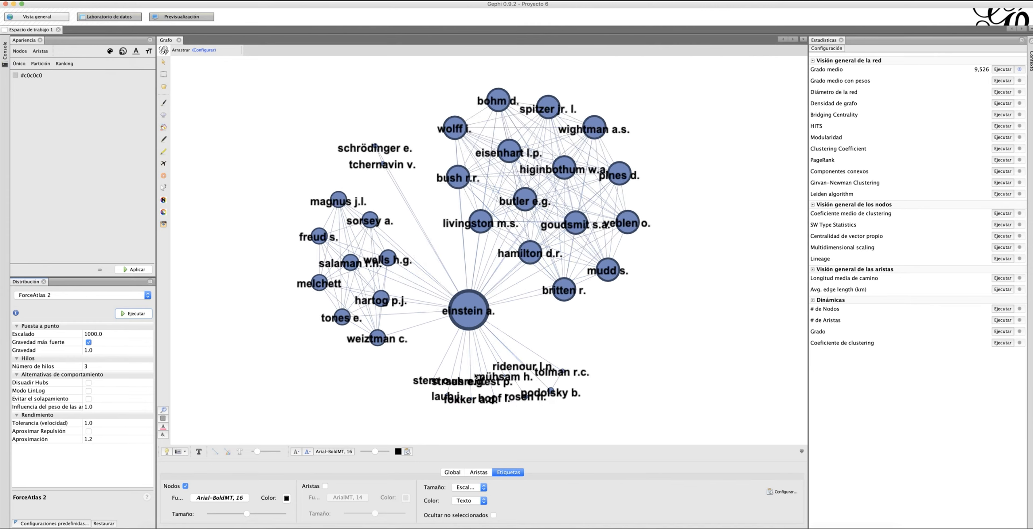
pyautogui.click(242, 500)
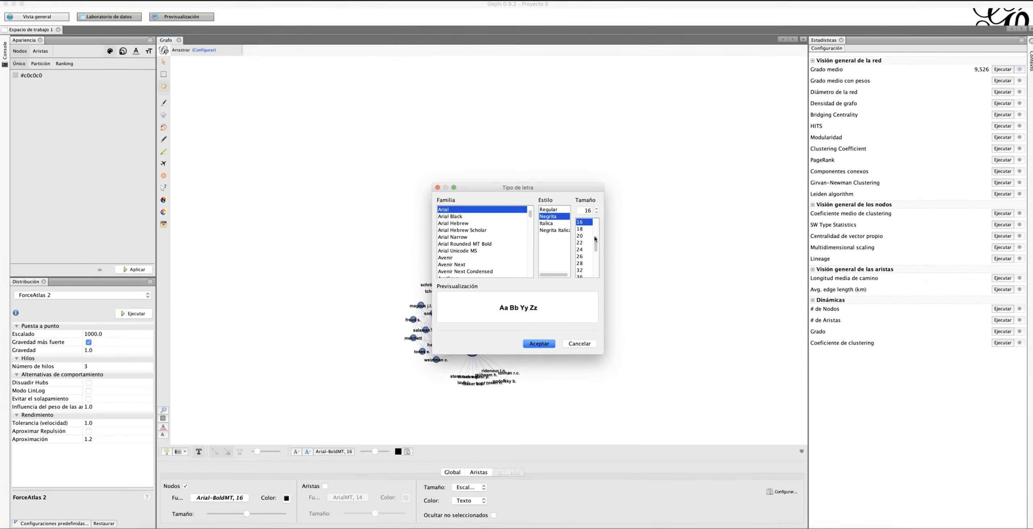
pyautogui.scroll(3, 595, 238)
pyautogui.click(585, 229)
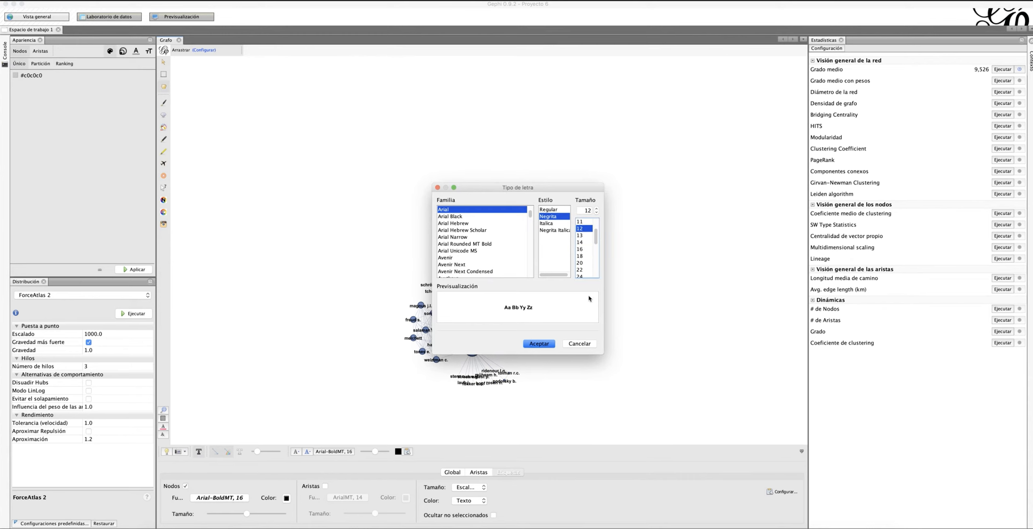
pyautogui.click(539, 344)
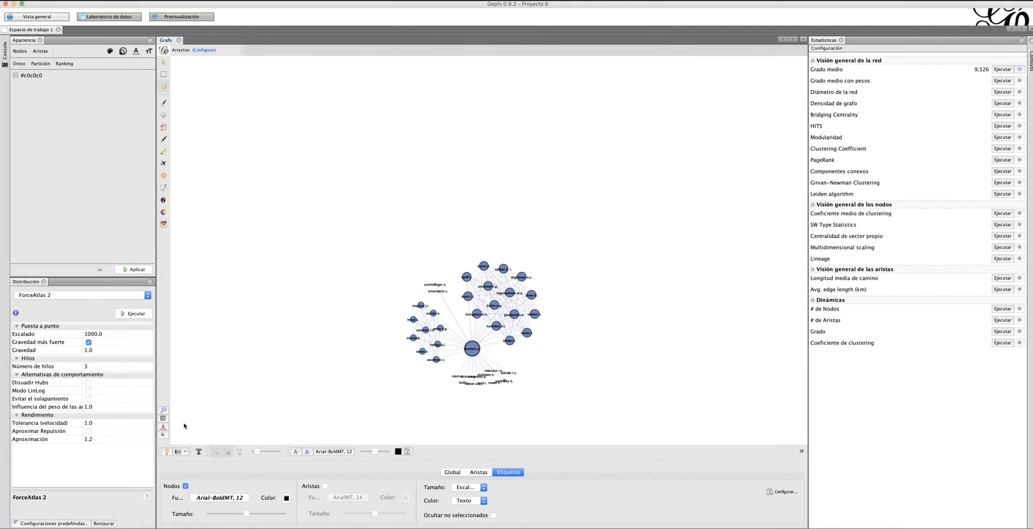
pyautogui.click(163, 411)
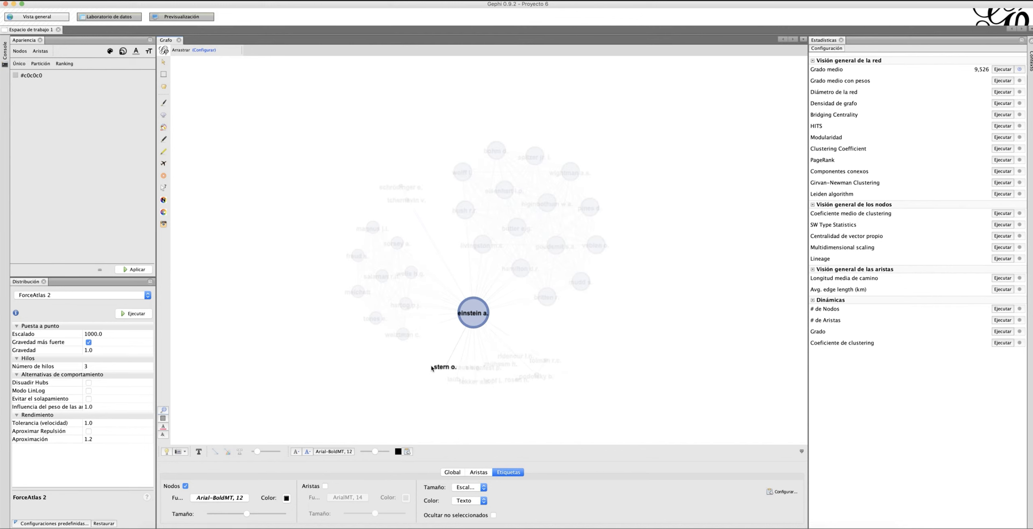
# Move three crowded nodes below the central hub outward to separate their overlapping labels.
pyautogui.moveTo(432, 368); pyautogui.dragTo(407, 360)
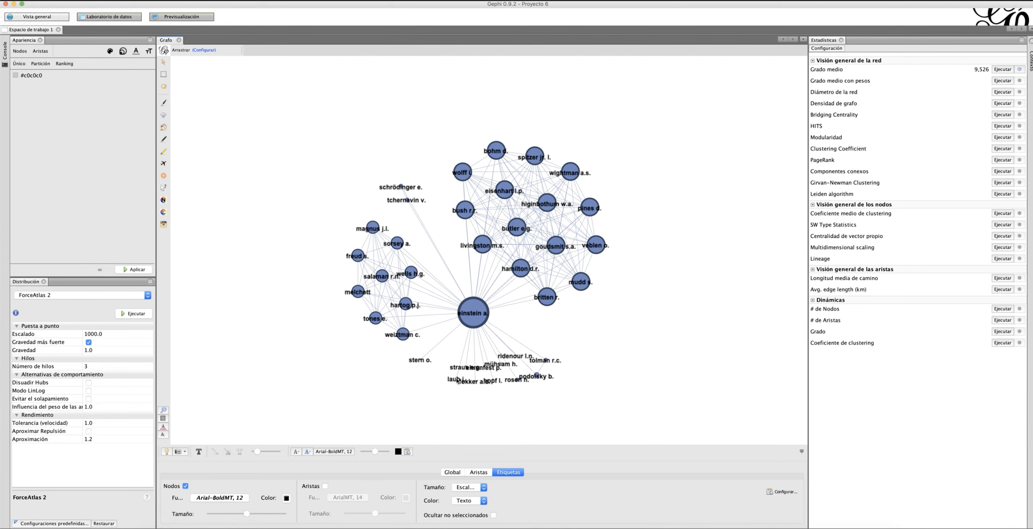
pyautogui.moveTo(458, 381); pyautogui.dragTo(425, 379)
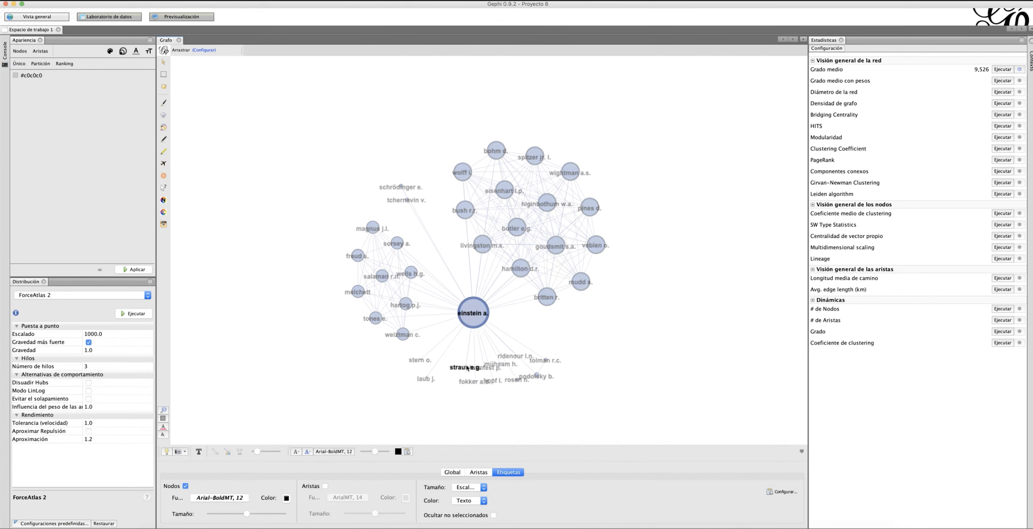
pyautogui.moveTo(464, 367); pyautogui.dragTo(448, 371)
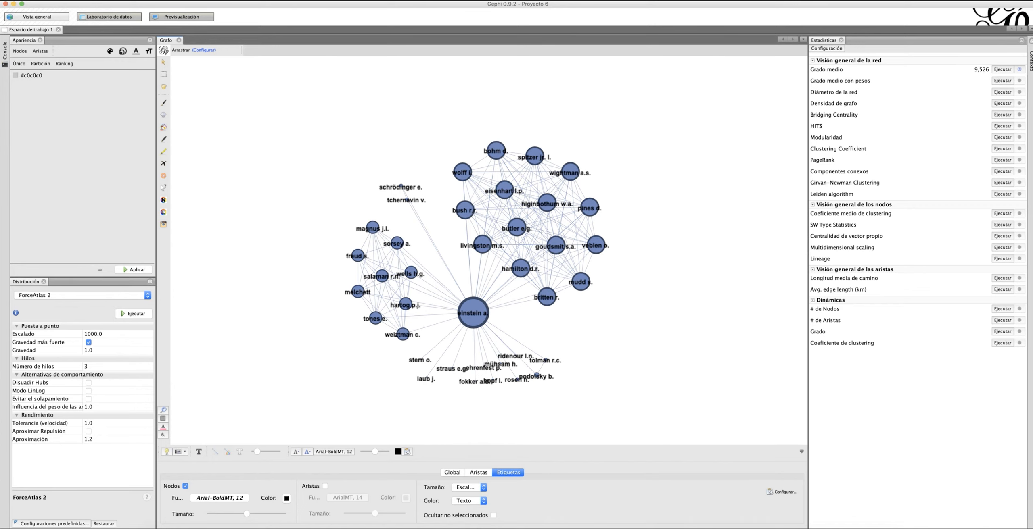
# Run the modularity statistic with randomization, edge weights and resolution 1.0, review its report and close it.
pyautogui.click(1003, 137)
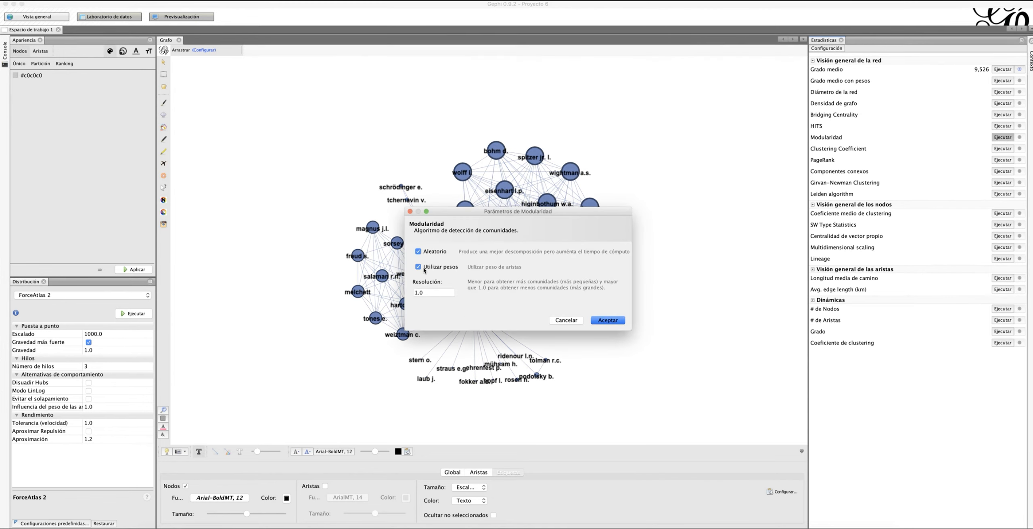
pyautogui.click(610, 323)
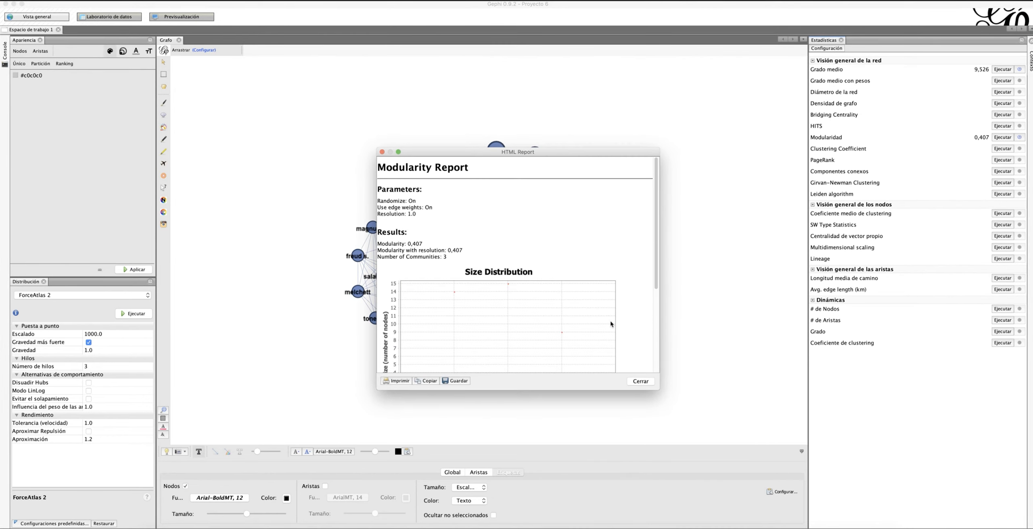
pyautogui.scroll(-5, 611, 323)
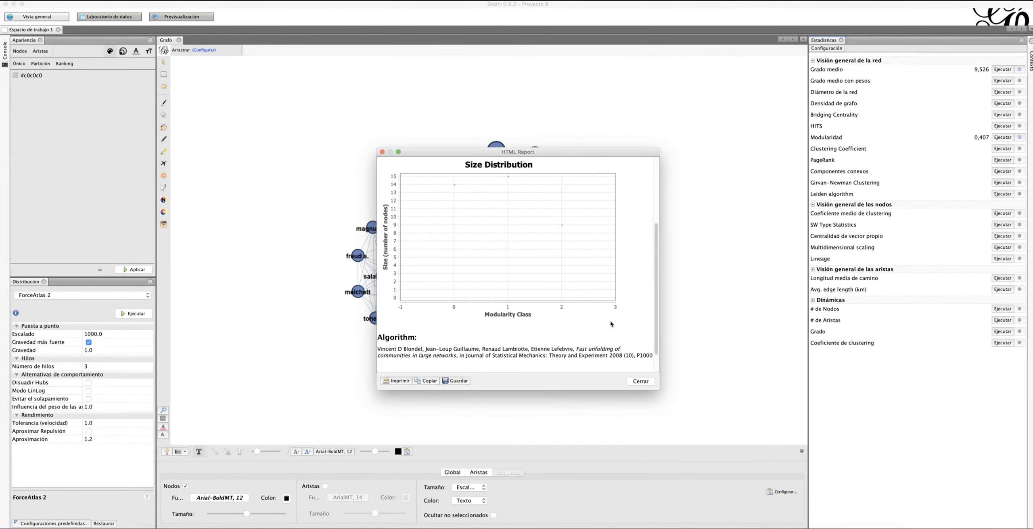
pyautogui.scroll(2, 611, 323)
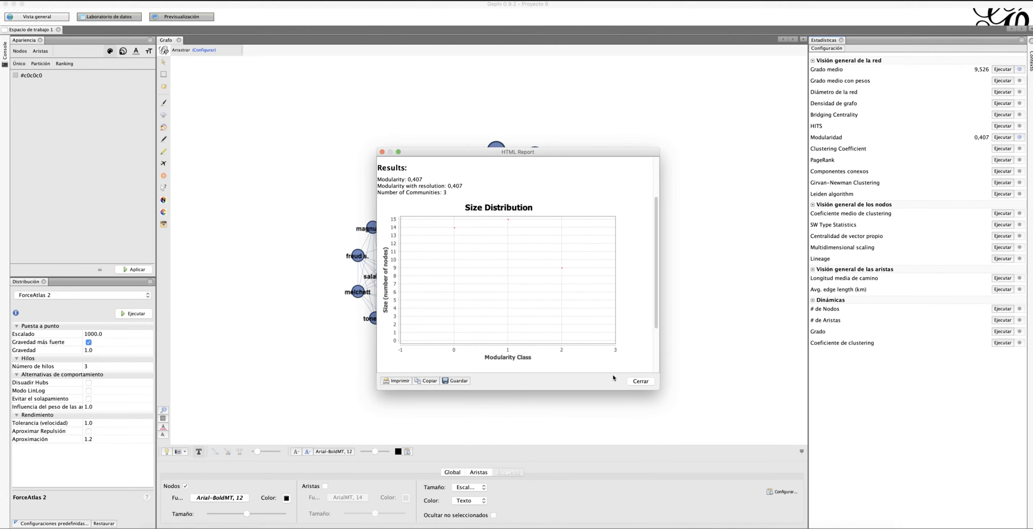
pyautogui.click(640, 382)
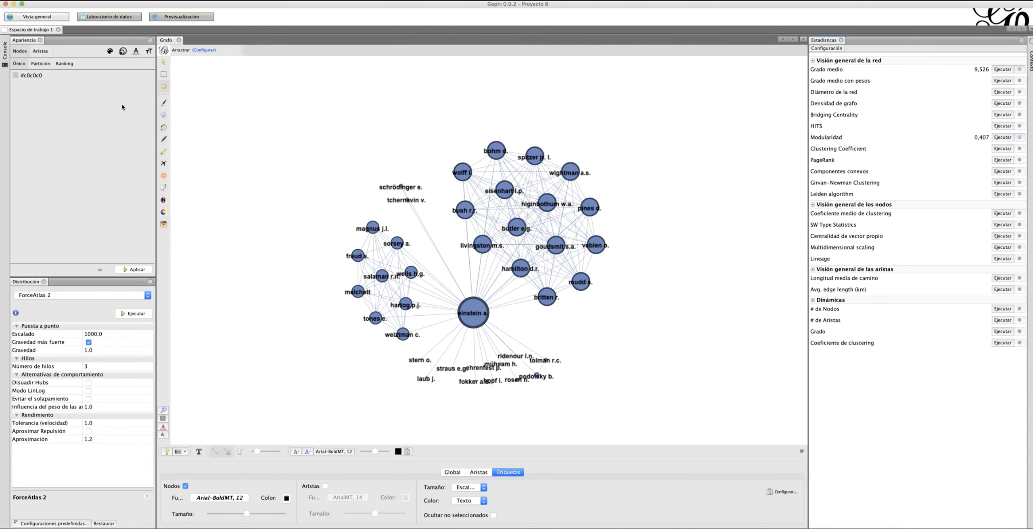
# Colour the nodes by partition using the Modularity Class attribute and apply it to the graph.
pyautogui.click(112, 53)
pyautogui.click(40, 64)
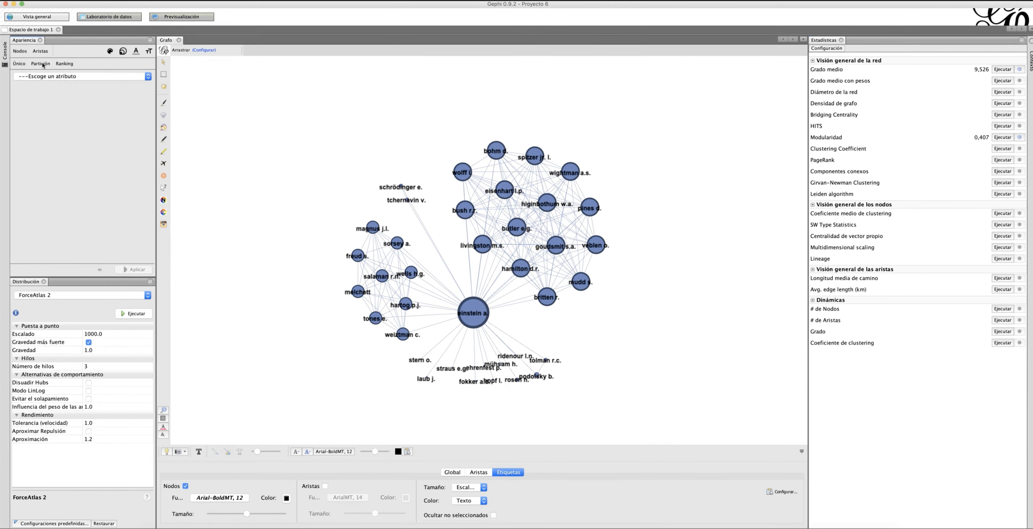
pyautogui.click(48, 77)
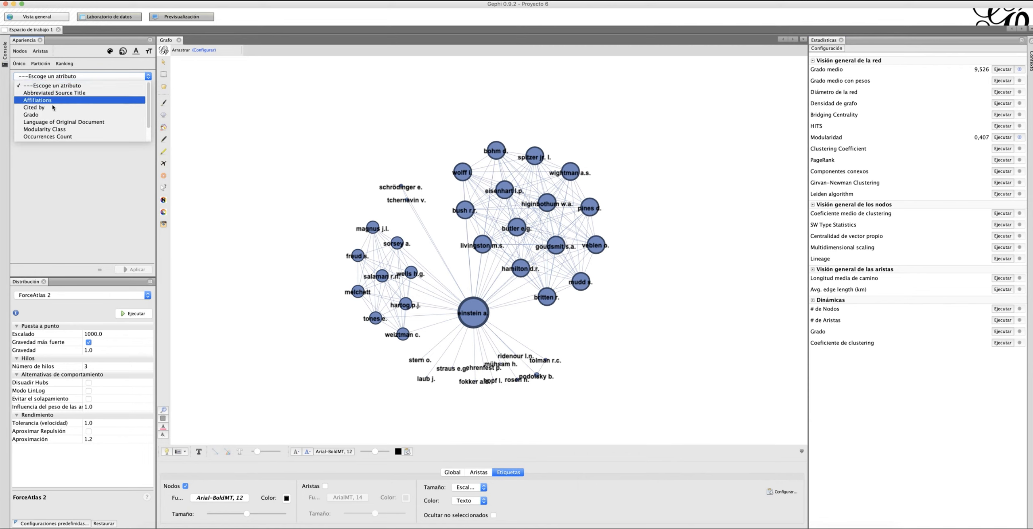
pyautogui.click(58, 129)
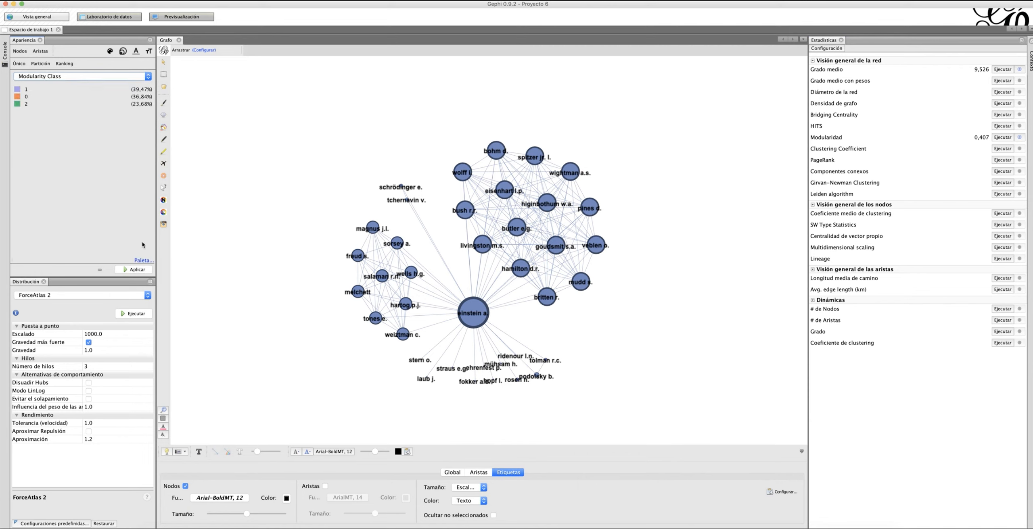
pyautogui.click(137, 270)
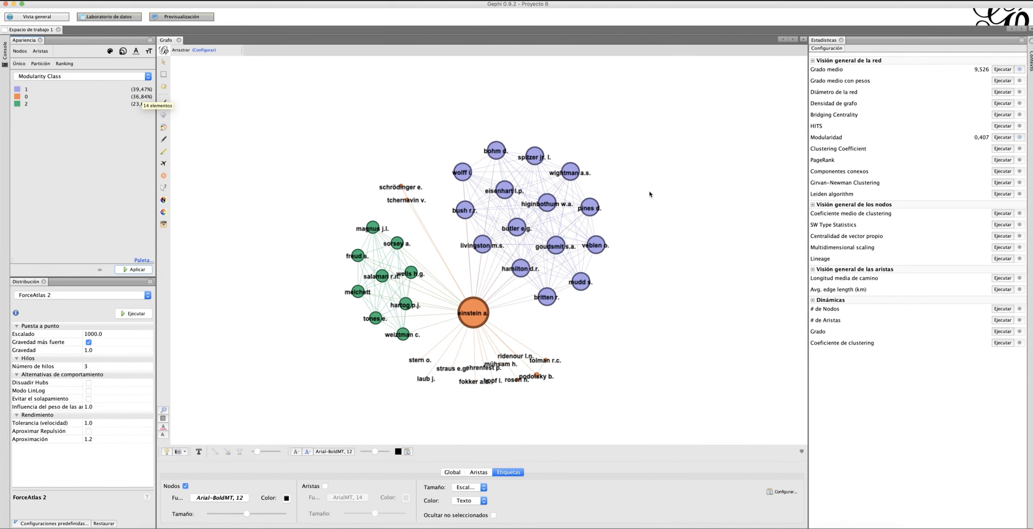
# Run the undirected PageRank statistic with probability 0.85 and epsilon 0.001, review its enlarged report and close it.
pyautogui.click(1007, 161)
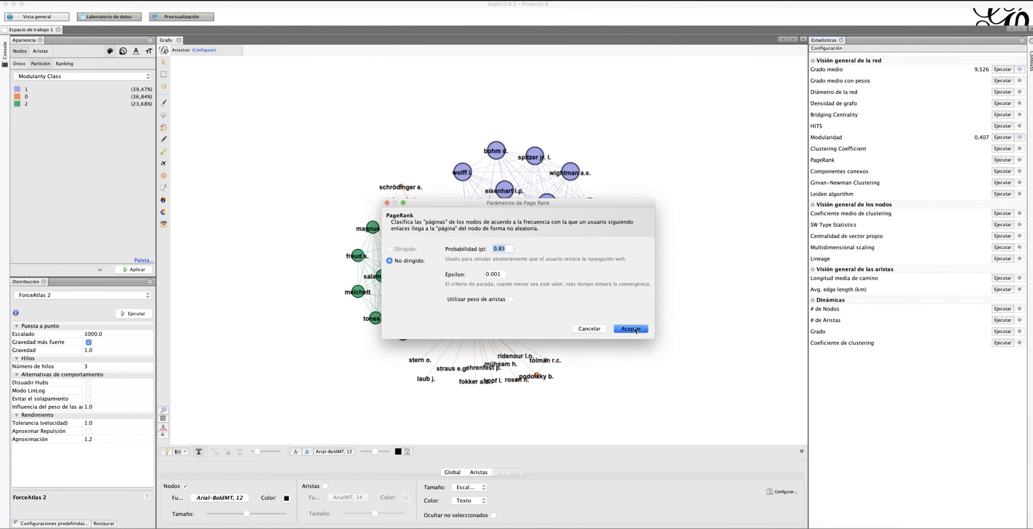
pyautogui.click(635, 330)
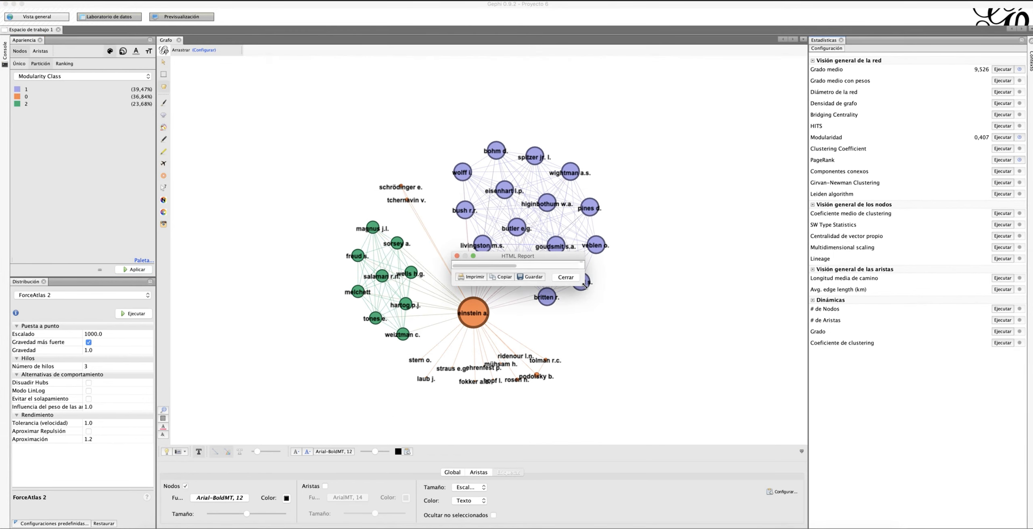
pyautogui.moveTo(584, 285); pyautogui.dragTo(737, 452)
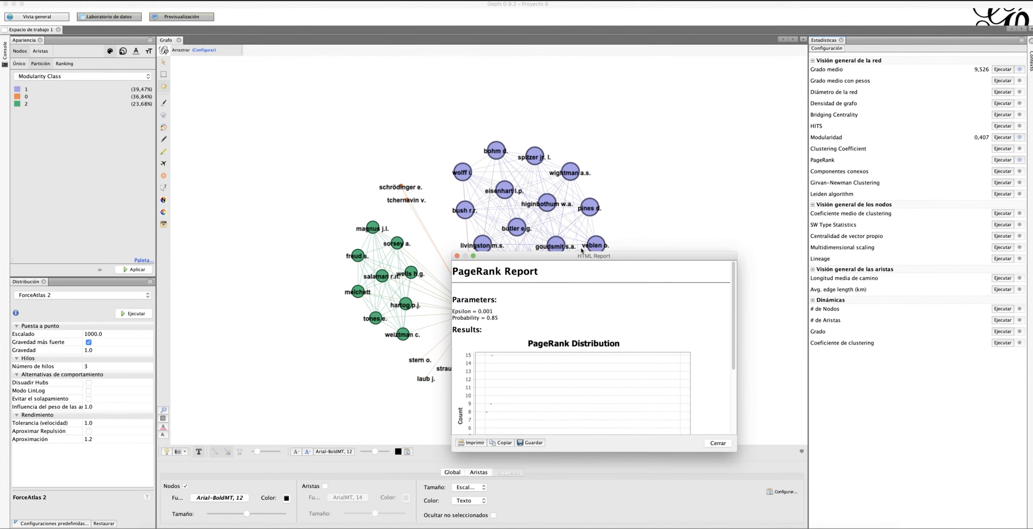
pyautogui.moveTo(564, 256); pyautogui.dragTo(491, 127)
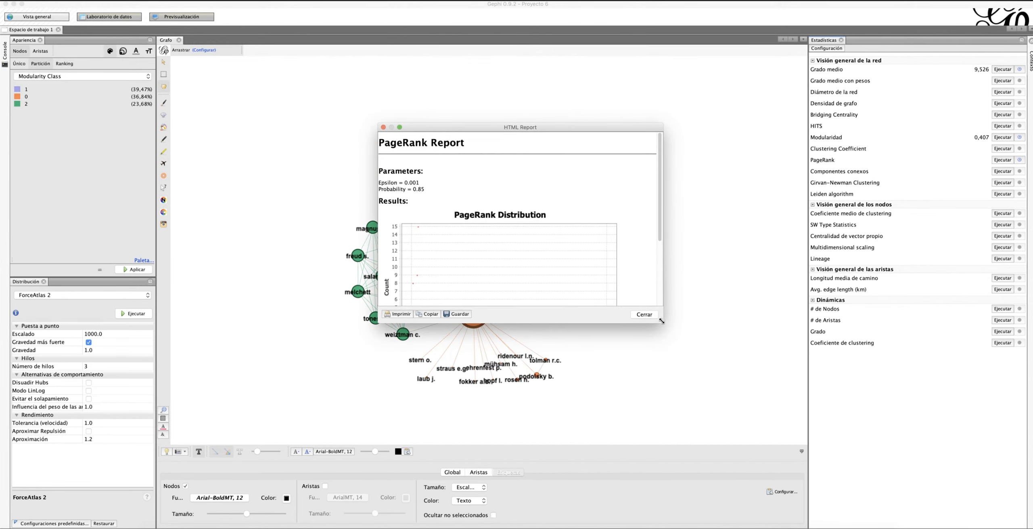
pyautogui.moveTo(662, 322); pyautogui.dragTo(739, 417)
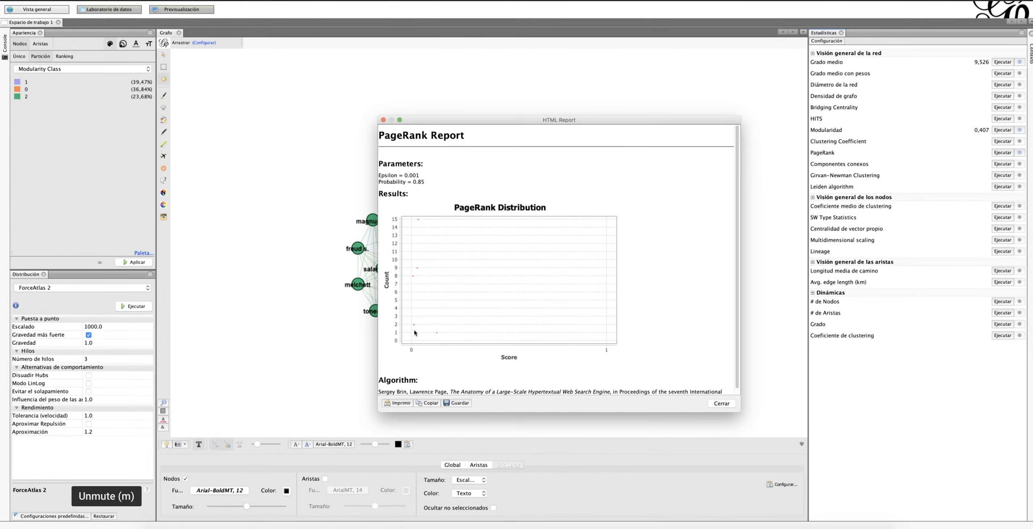
pyautogui.moveTo(439, 120); pyautogui.dragTo(531, 111)
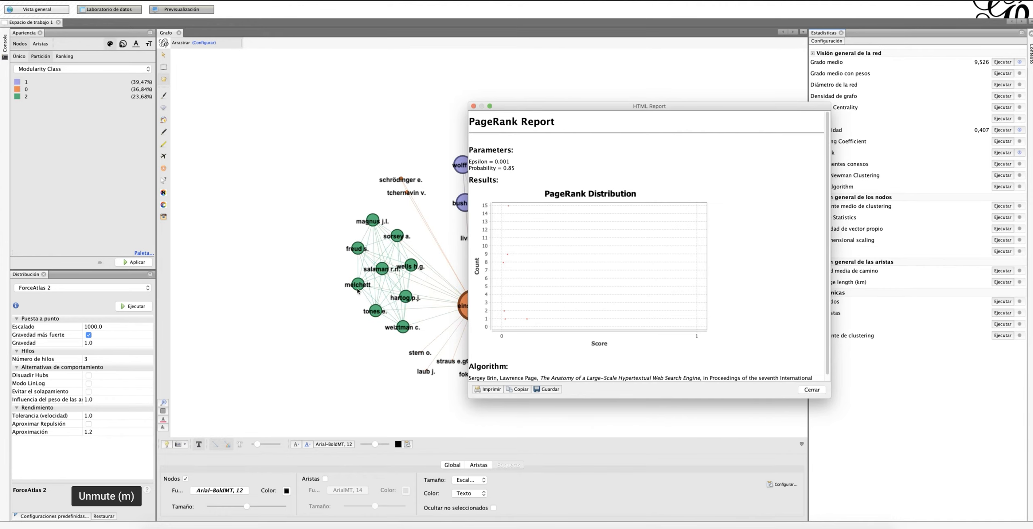
pyautogui.click(401, 410)
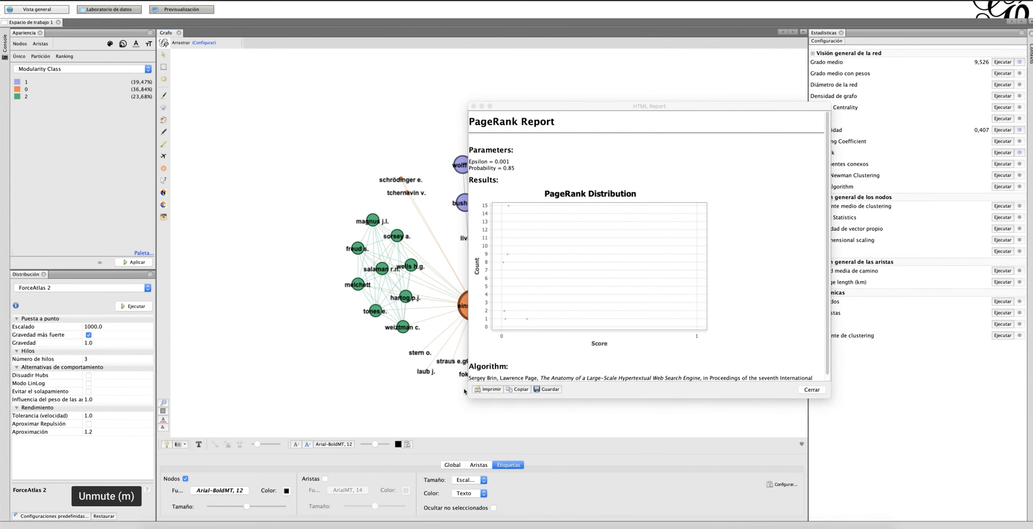
pyautogui.click(817, 390)
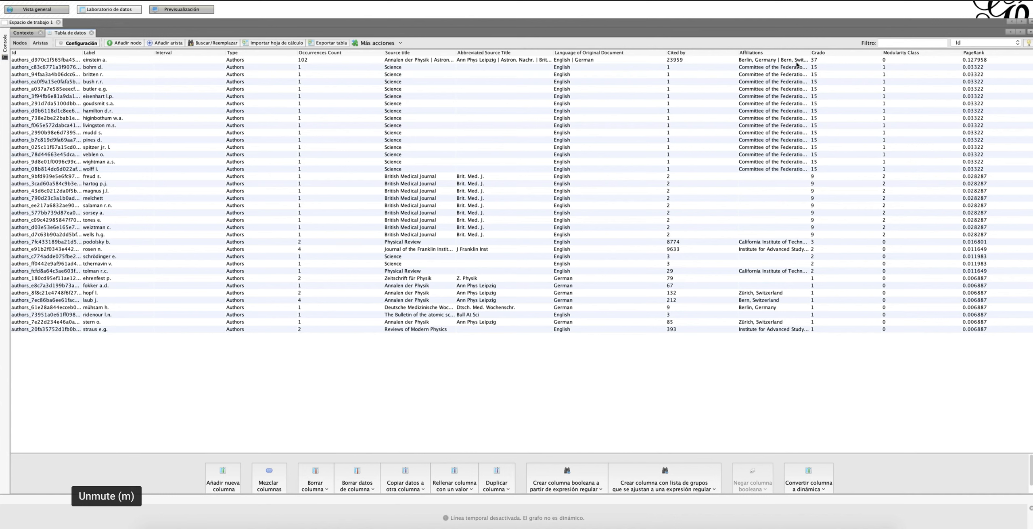
# Examine the first author's row in the nodes data table, including its PageRank, and return to the overview.
pyautogui.click(834, 62)
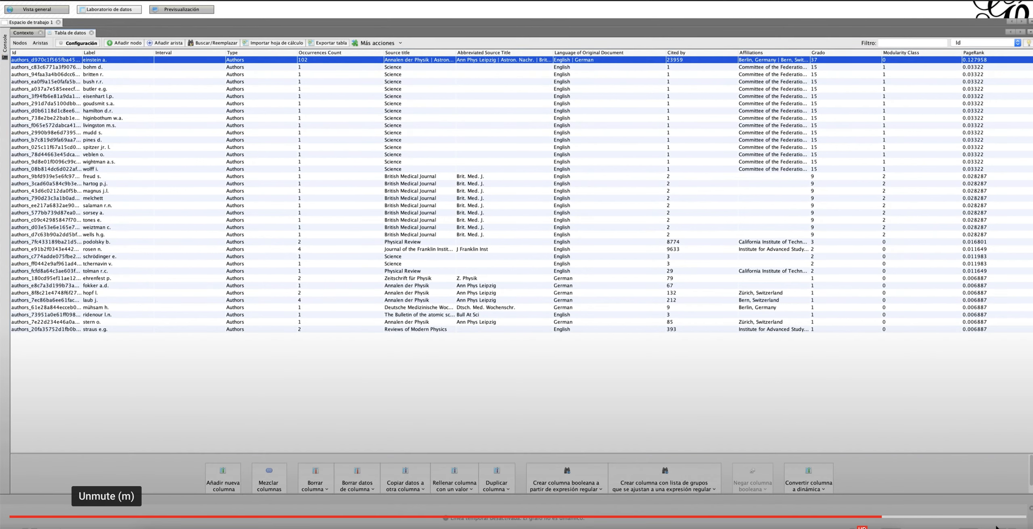
pyautogui.click(42, 10)
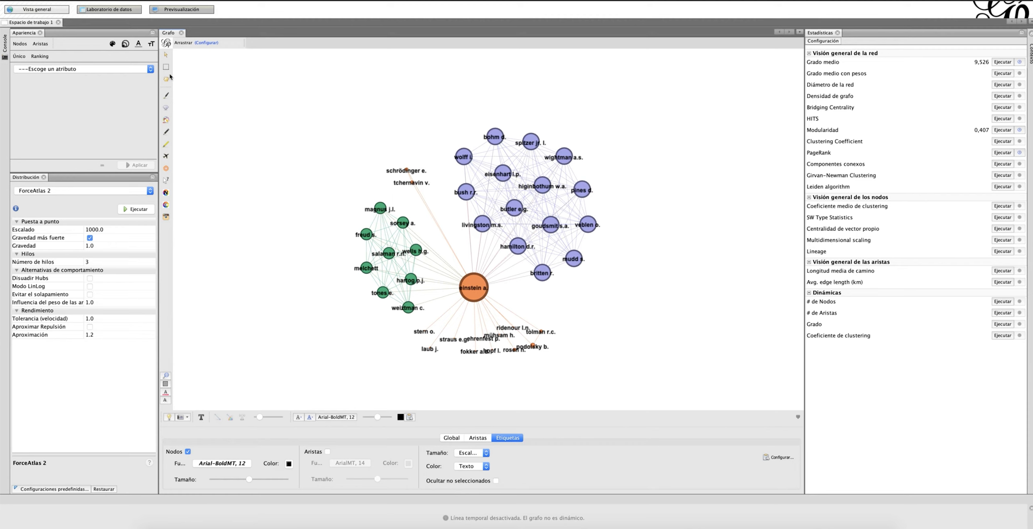
# Apply a node size ranking based on the Cited by attribute with minimum size 60 and maximum size 200.
pyautogui.click(125, 44)
pyautogui.click(118, 70)
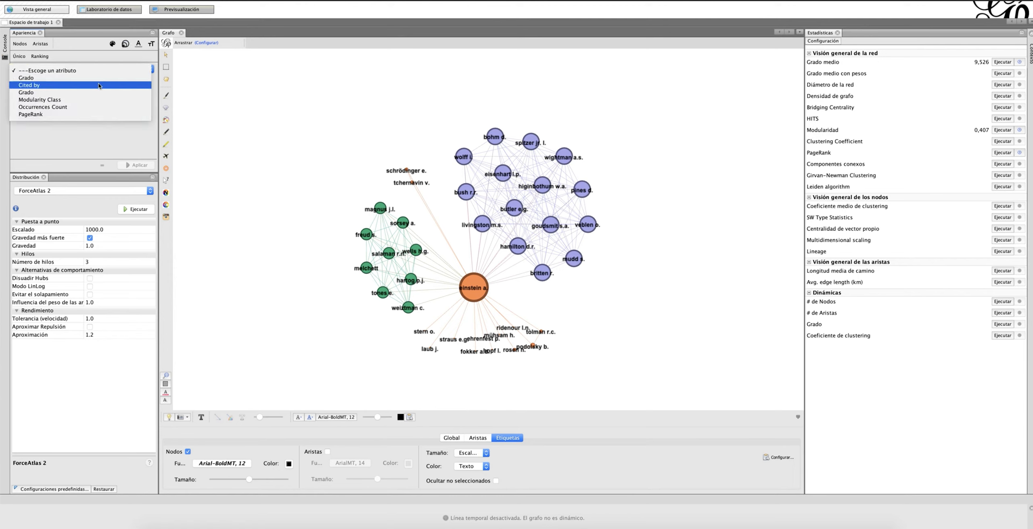
pyautogui.click(99, 86)
pyautogui.click(140, 164)
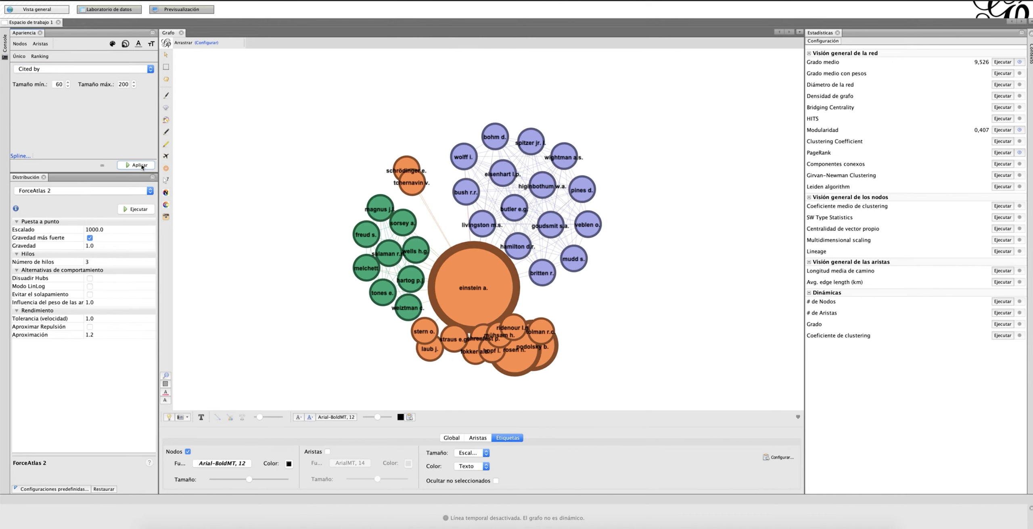
pyautogui.scroll(-5, 487, 245)
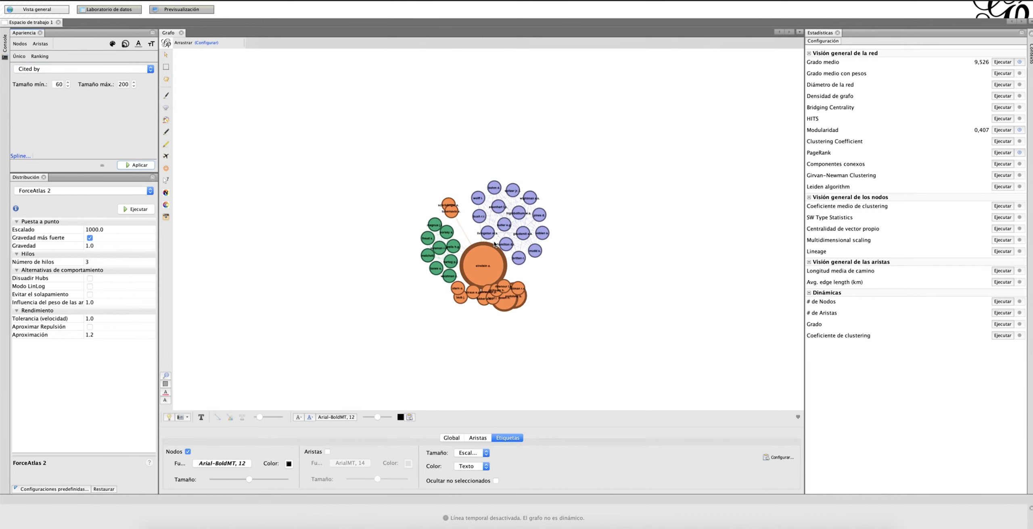
pyautogui.scroll(3, 491, 245)
pyautogui.scroll(1, 490, 244)
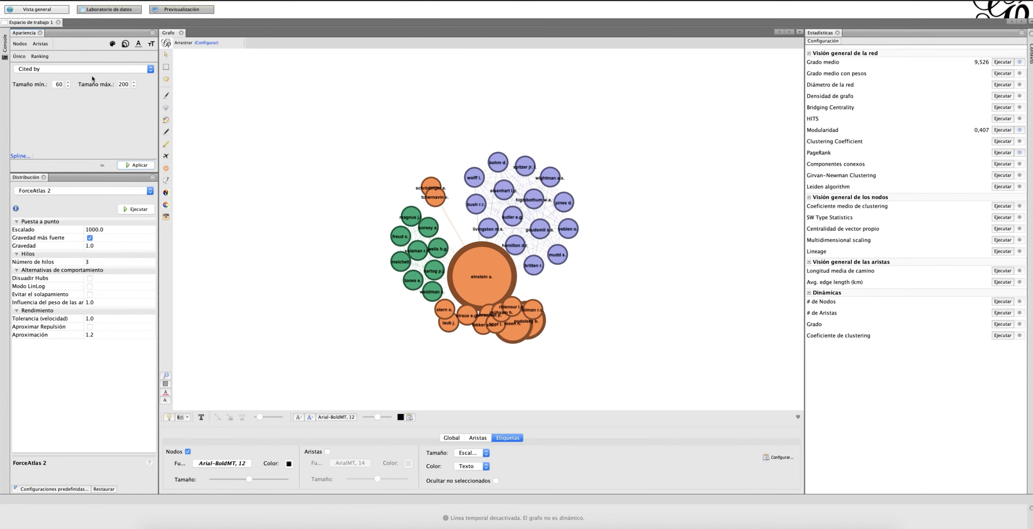
# Reduce the Cited by node sizing to minimum 10 and maximum 40 and apply it.
pyautogui.moveTo(119, 84); pyautogui.dragTo(153, 92)
pyautogui.write('40')
pyautogui.moveTo(57, 84); pyautogui.dragTo(74, 87)
pyautogui.write('1')
pyautogui.click(142, 167)
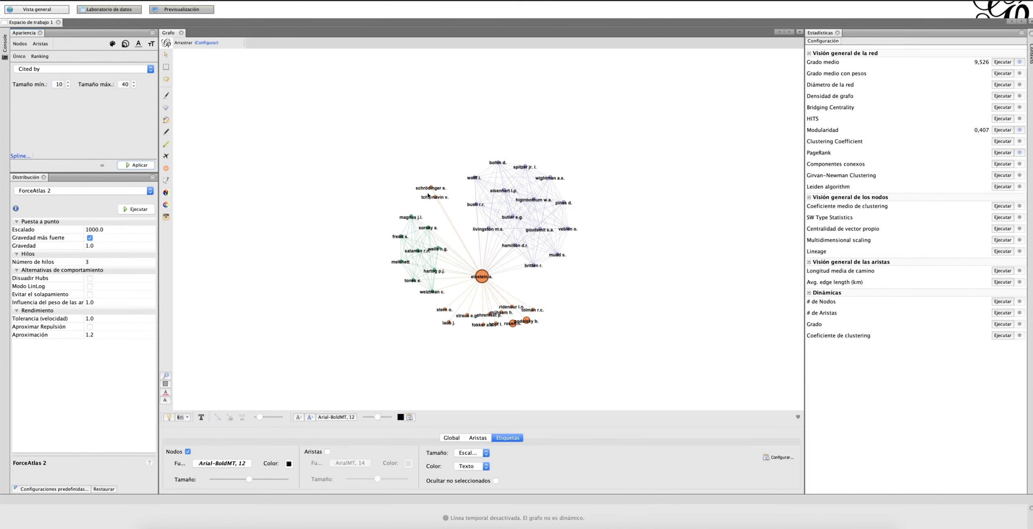
# Examine how the citation-based node sizes compare across the coloured communities of the network.
pyautogui.scroll(3, 428, 195)
pyautogui.scroll(-5, 444, 212)
pyautogui.scroll(4, 446, 214)
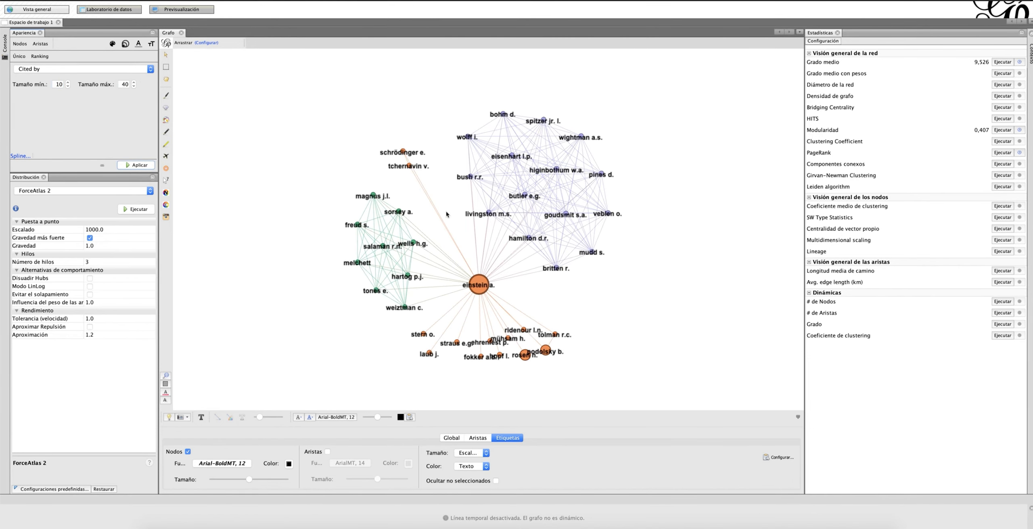
pyautogui.scroll(-1, 447, 215)
pyautogui.scroll(2, 447, 214)
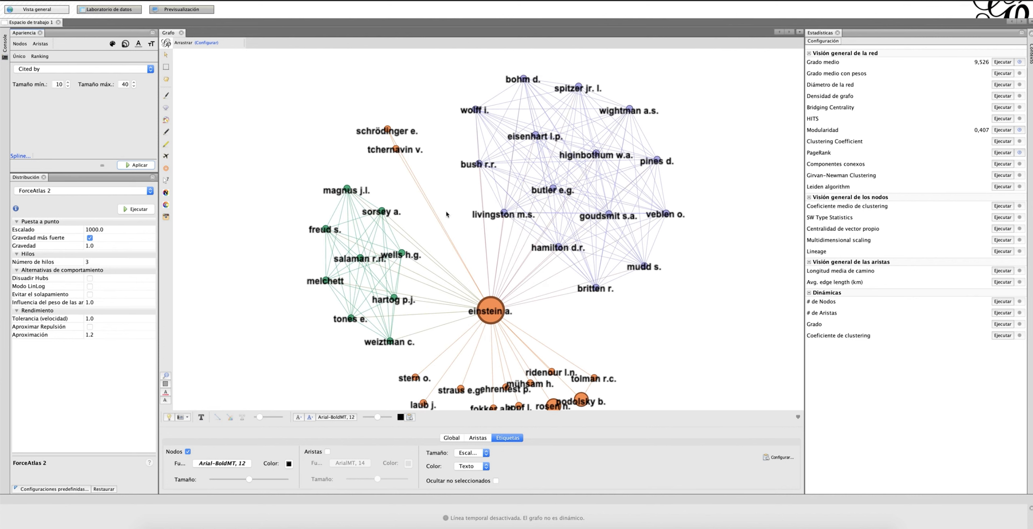
pyautogui.scroll(-3, 446, 215)
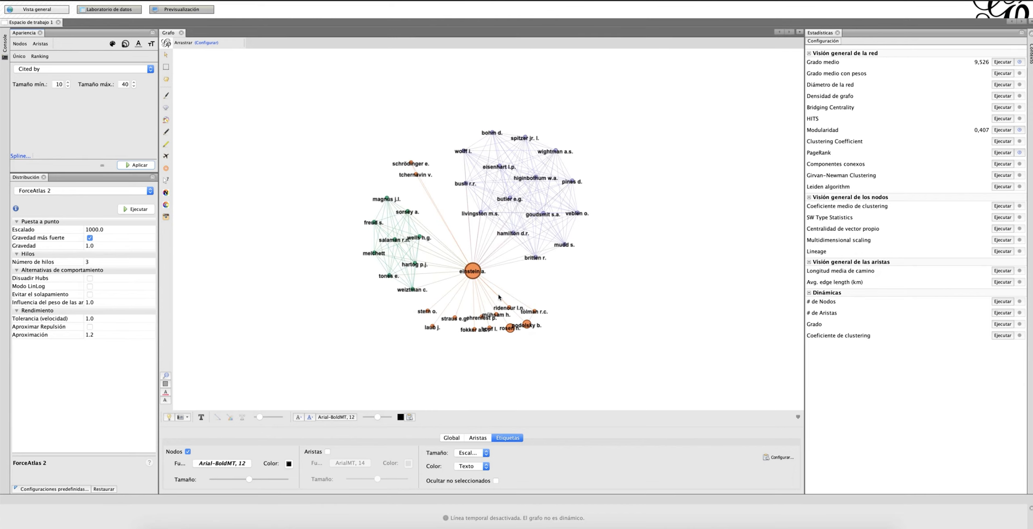
pyautogui.click(992, 528)
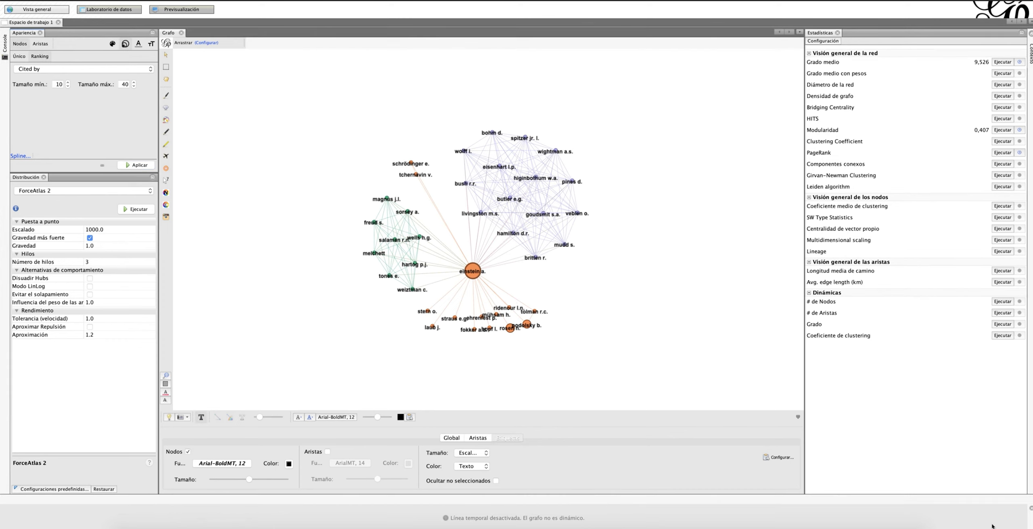